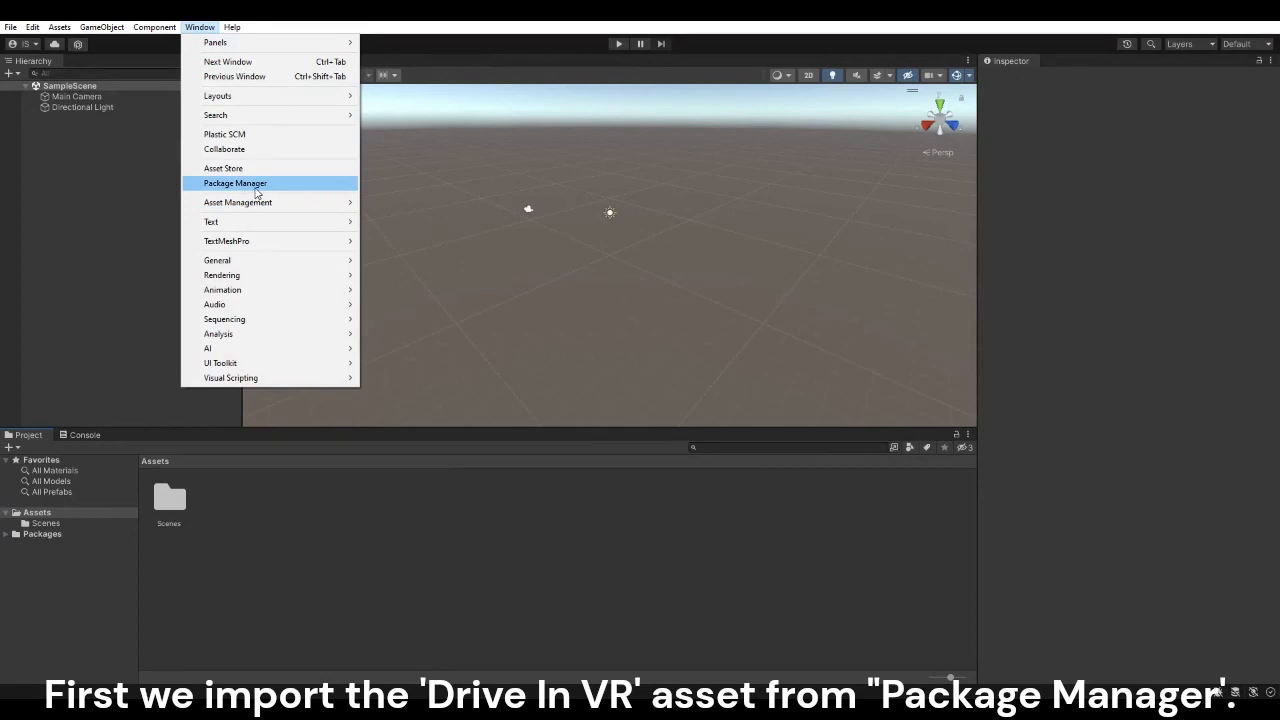
Download the Drive In VR package from My Assets in the Package Manager
left_click(256, 185)
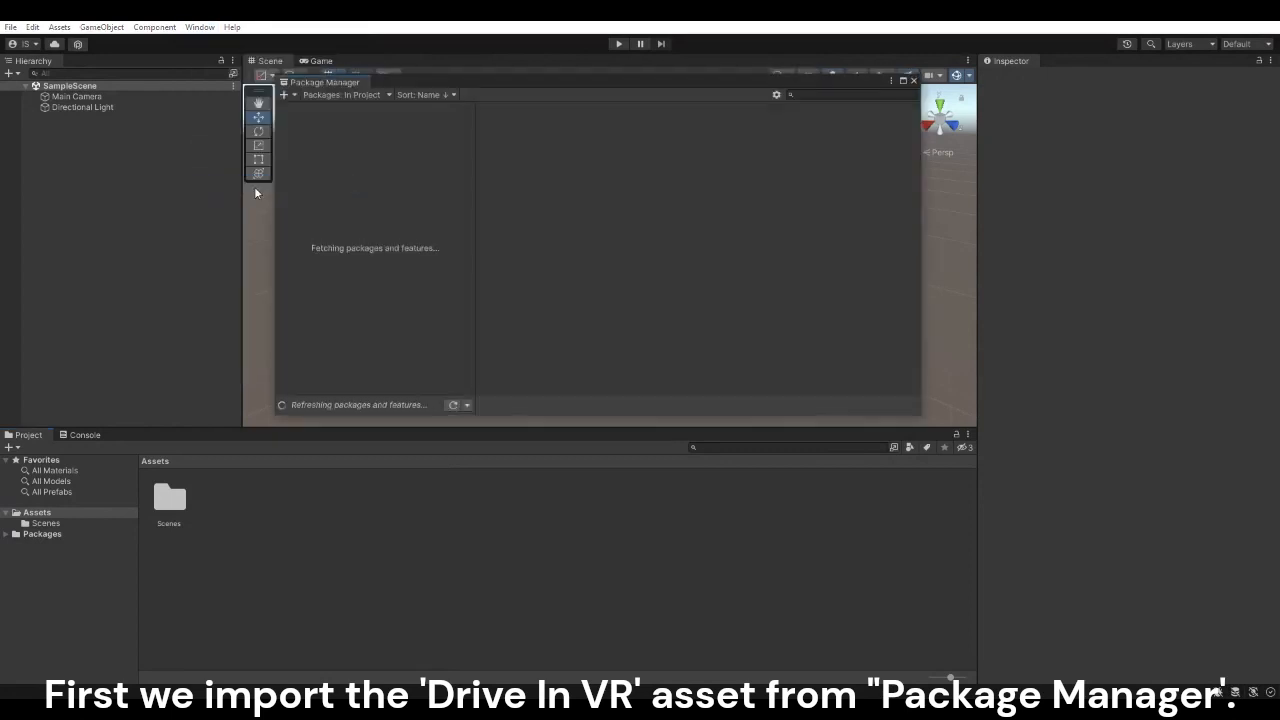
left_click(371, 95)
left_click(355, 146)
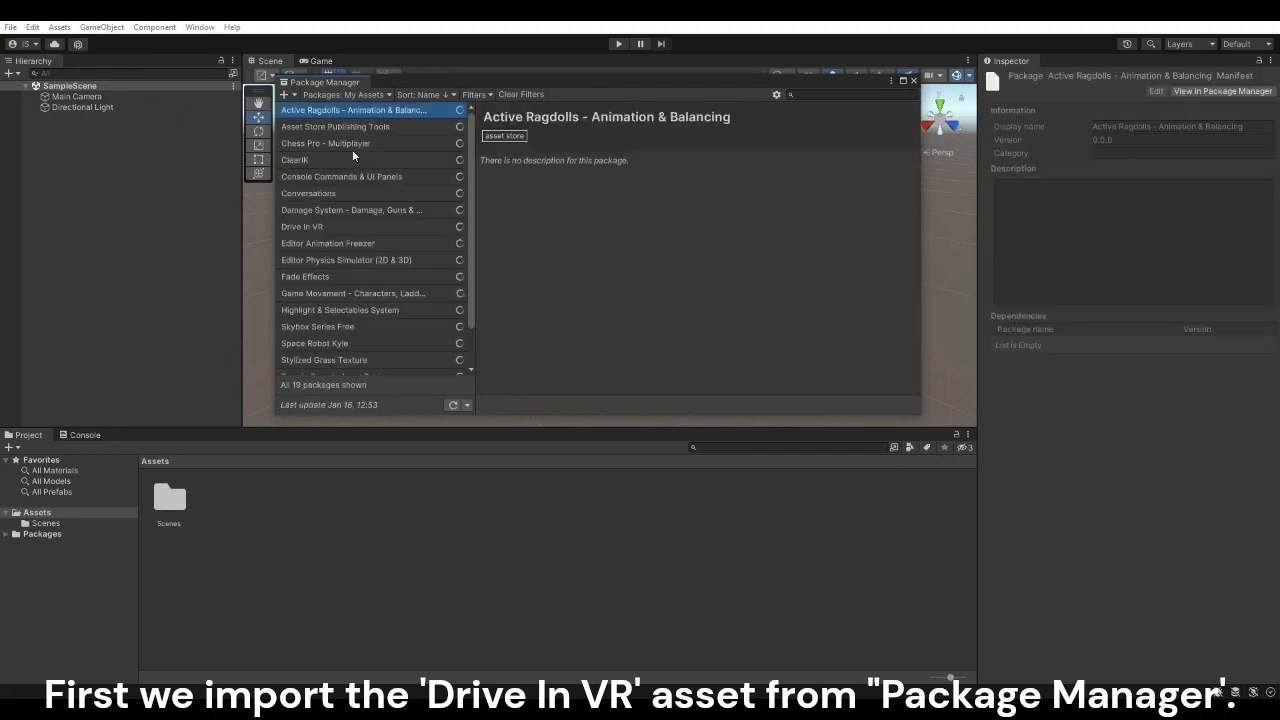
left_click(300, 227)
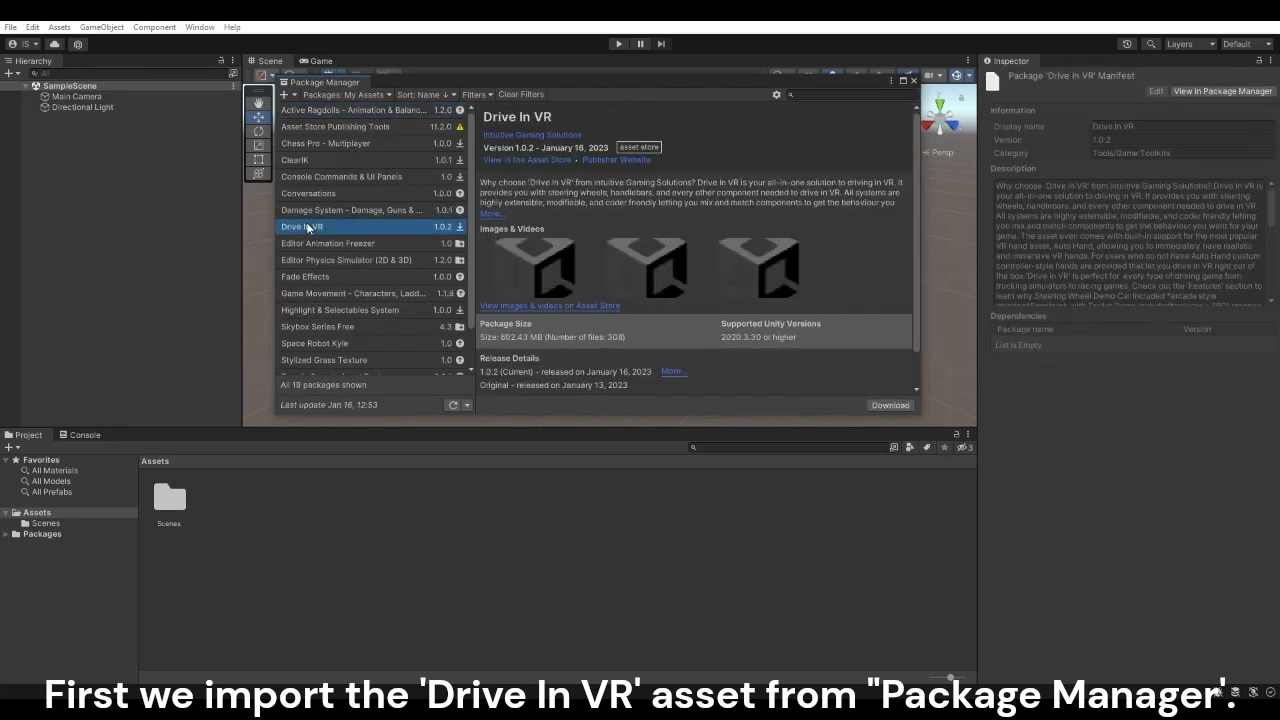
left_click(885, 404)
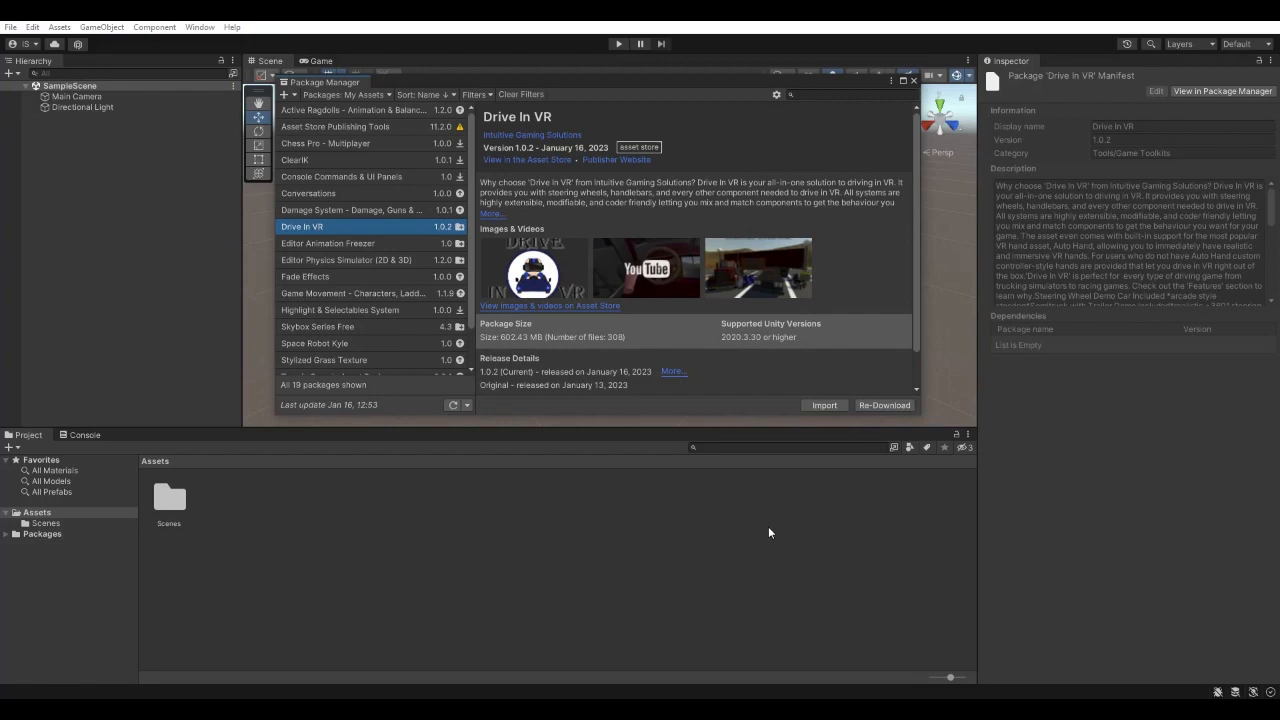
Import the complete Drive In VR package with all its folders into the project and close the Package Manager
left_click(833, 405)
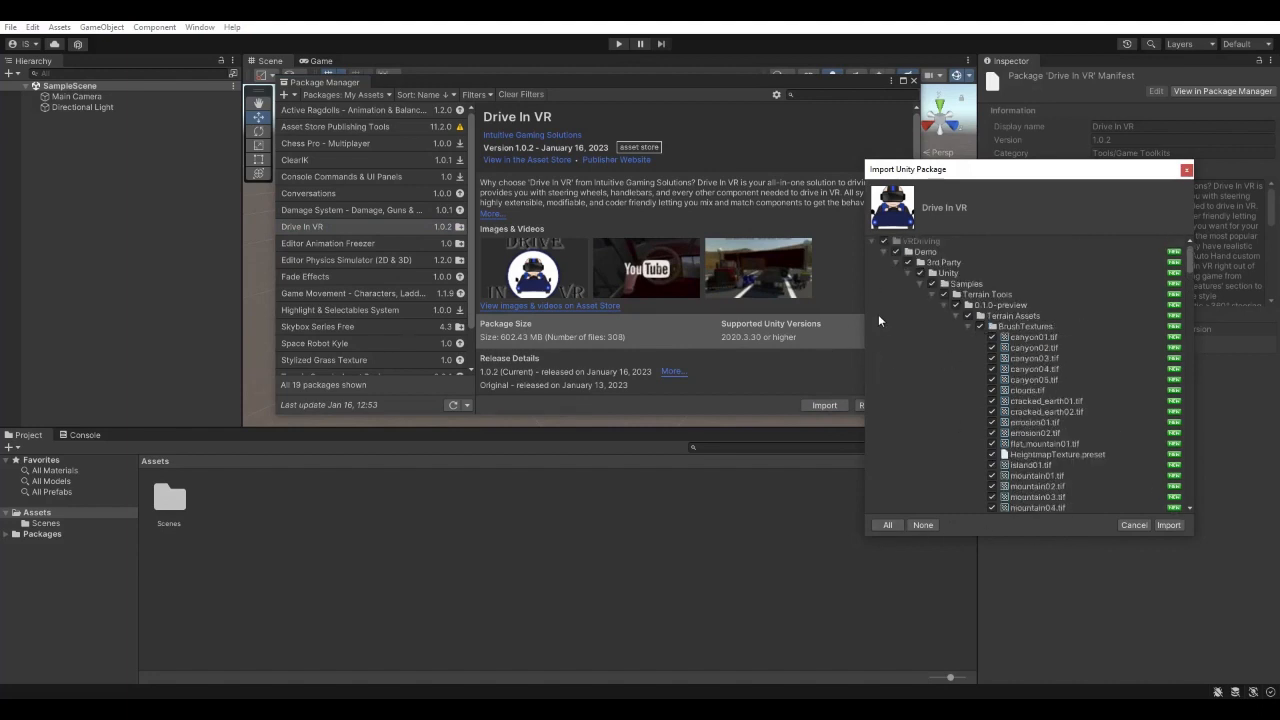
left_click(880, 252)
left_click(882, 263)
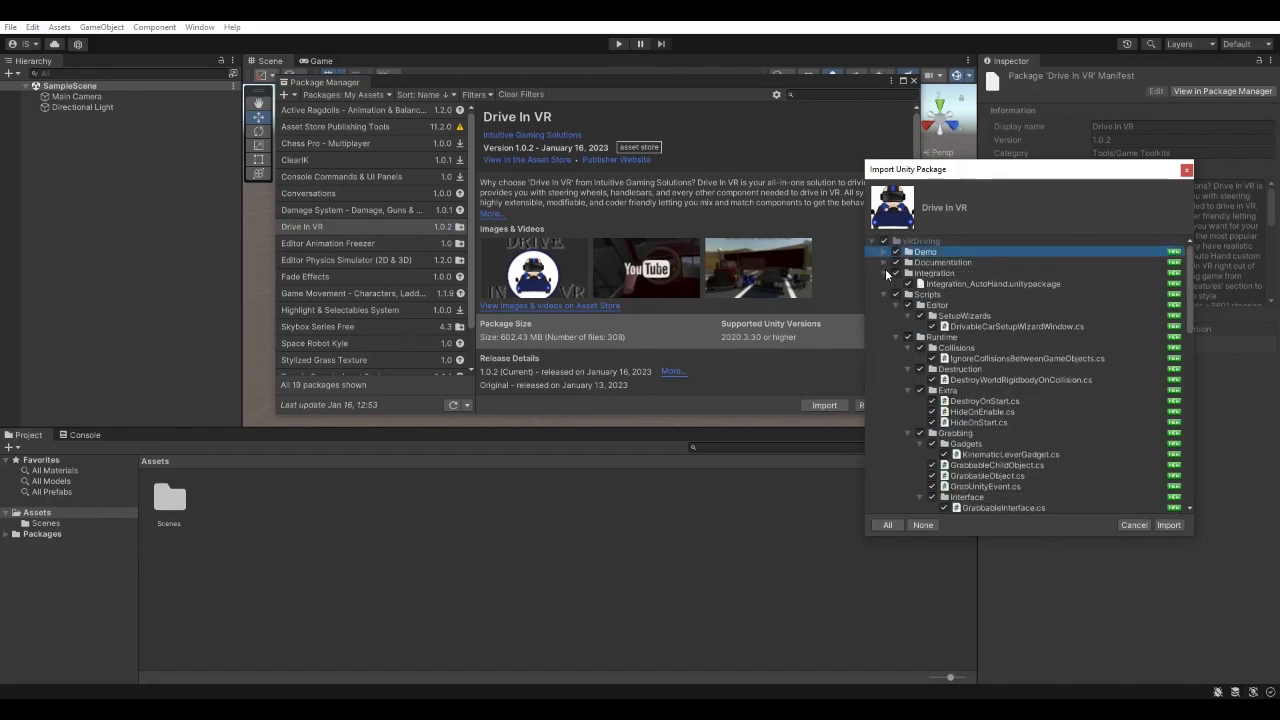
left_click(882, 274)
left_click(882, 285)
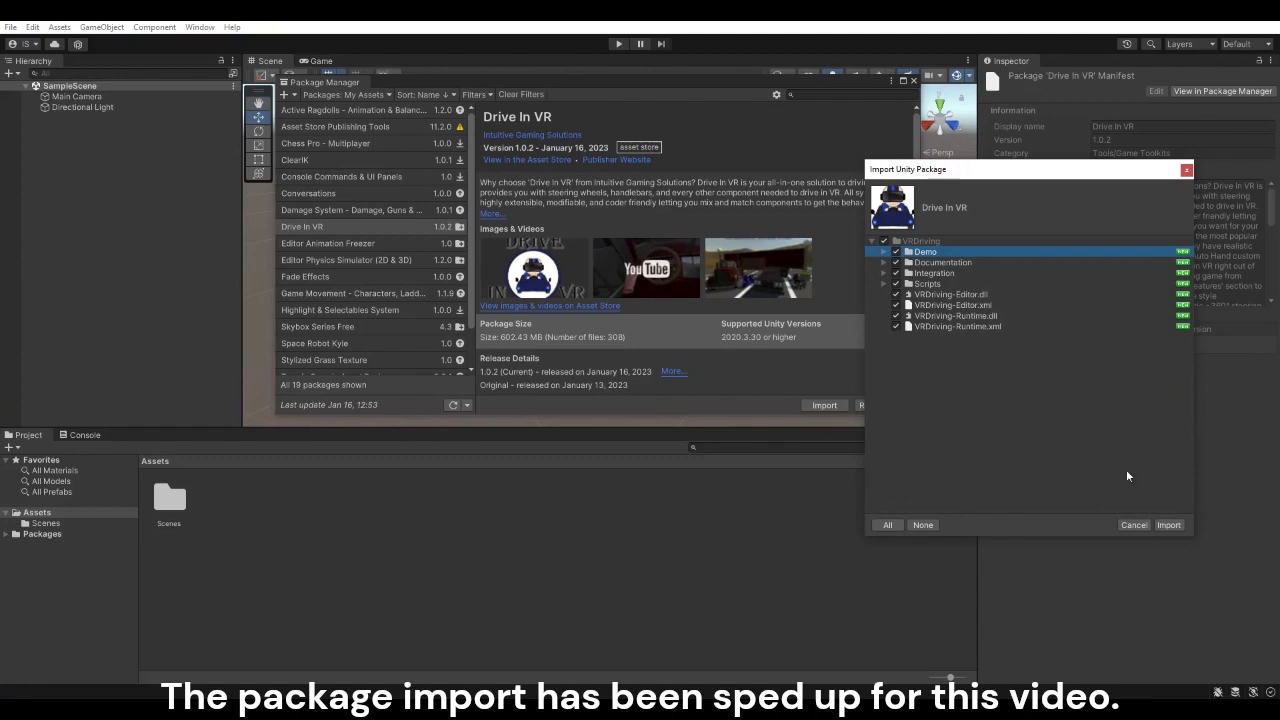
left_click(1169, 525)
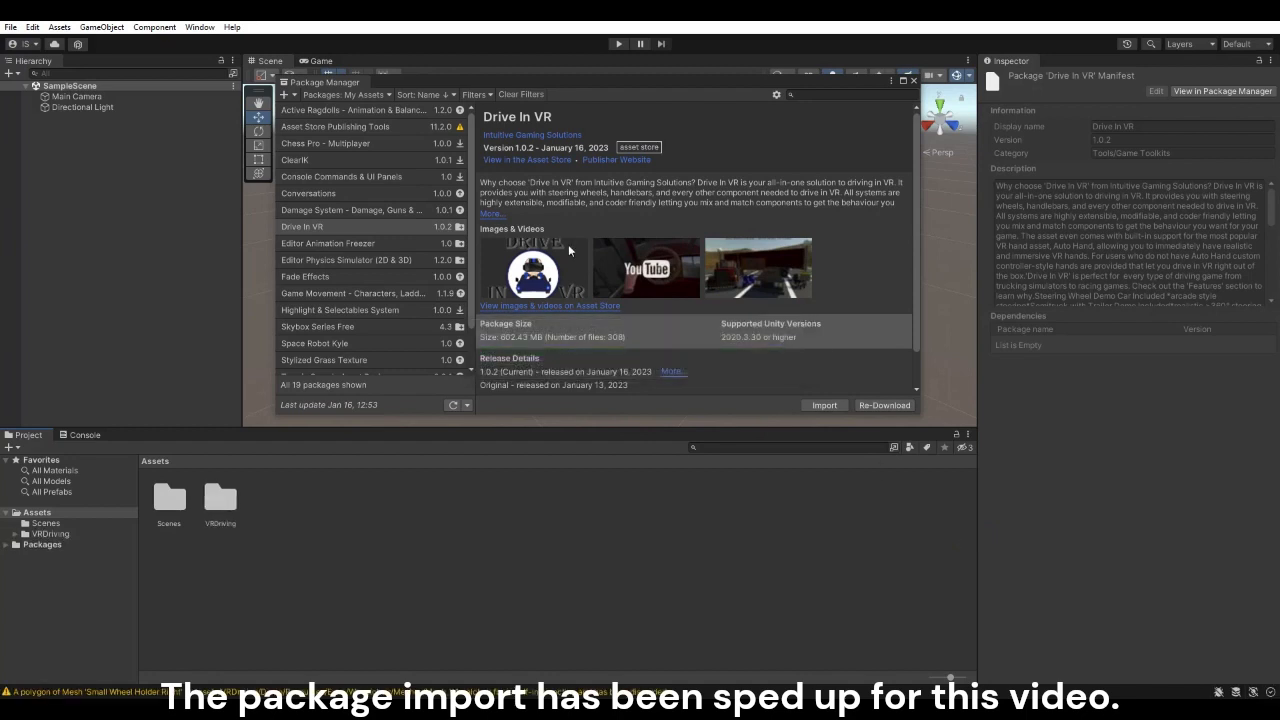
left_click(913, 80)
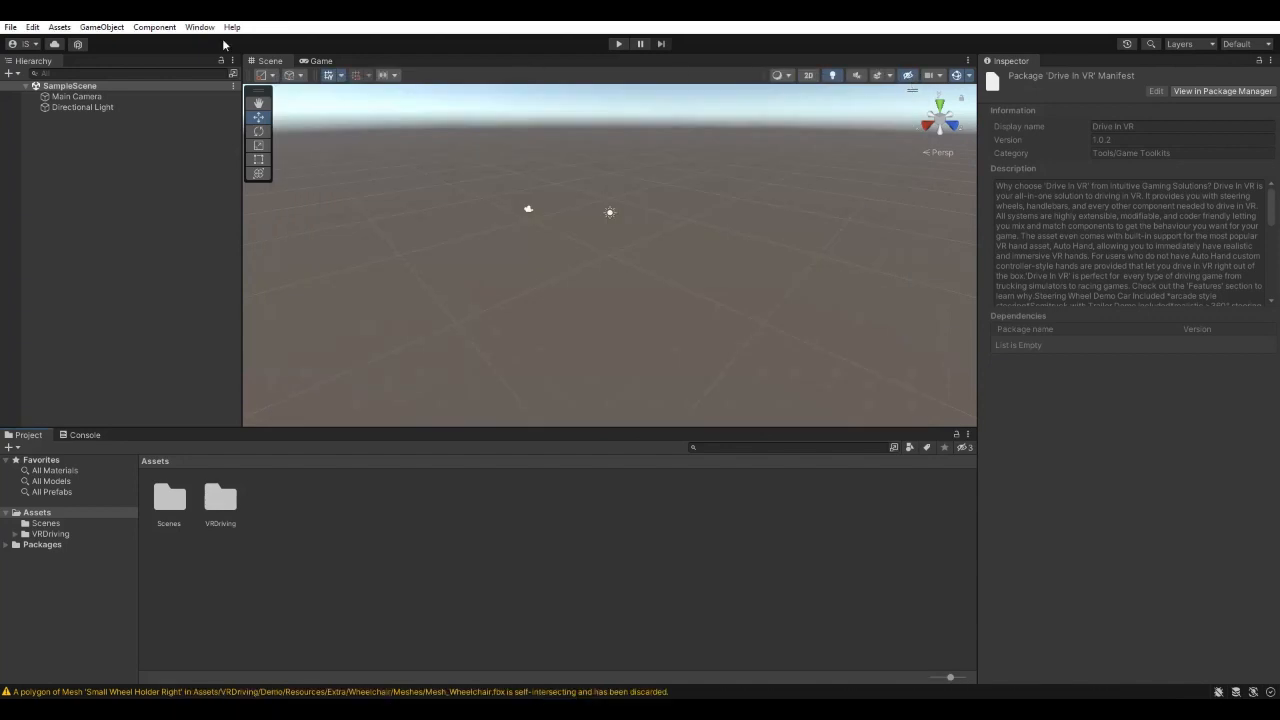
Find XR Plugin Management in the Package Manager's Unity Registry by searching for XR, and install it
left_click(199, 27)
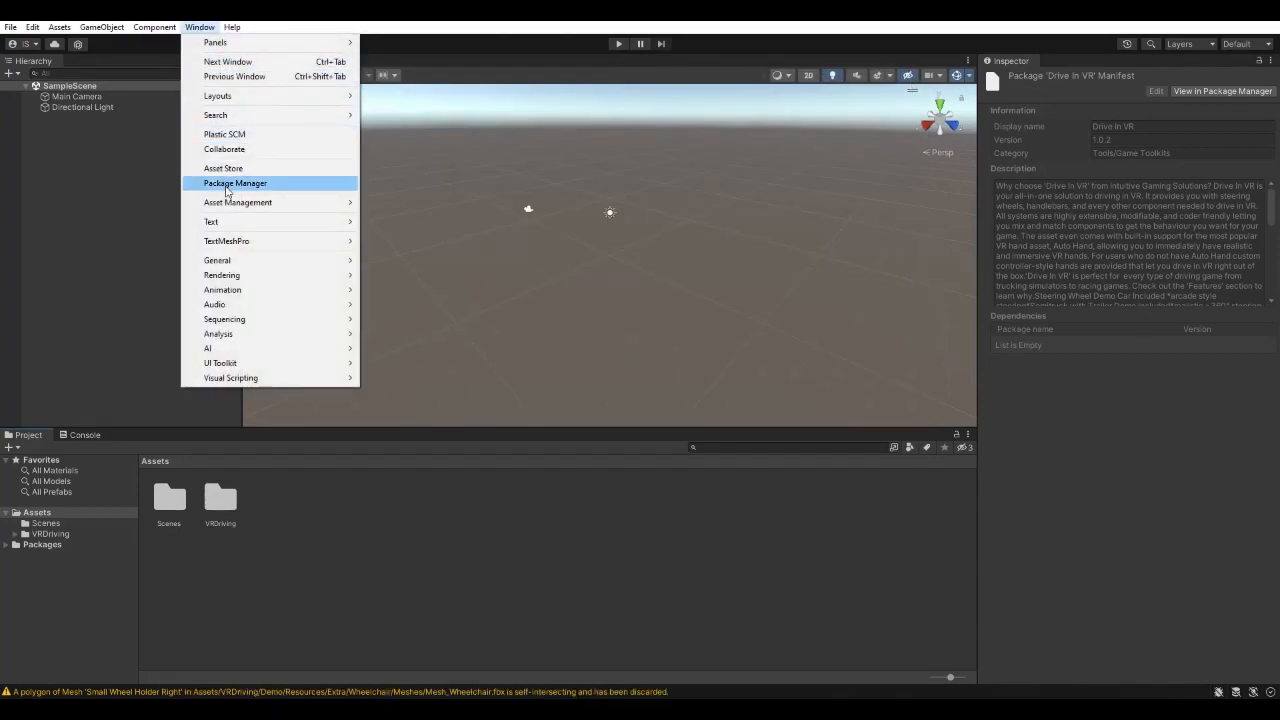
left_click(228, 181)
left_click(330, 94)
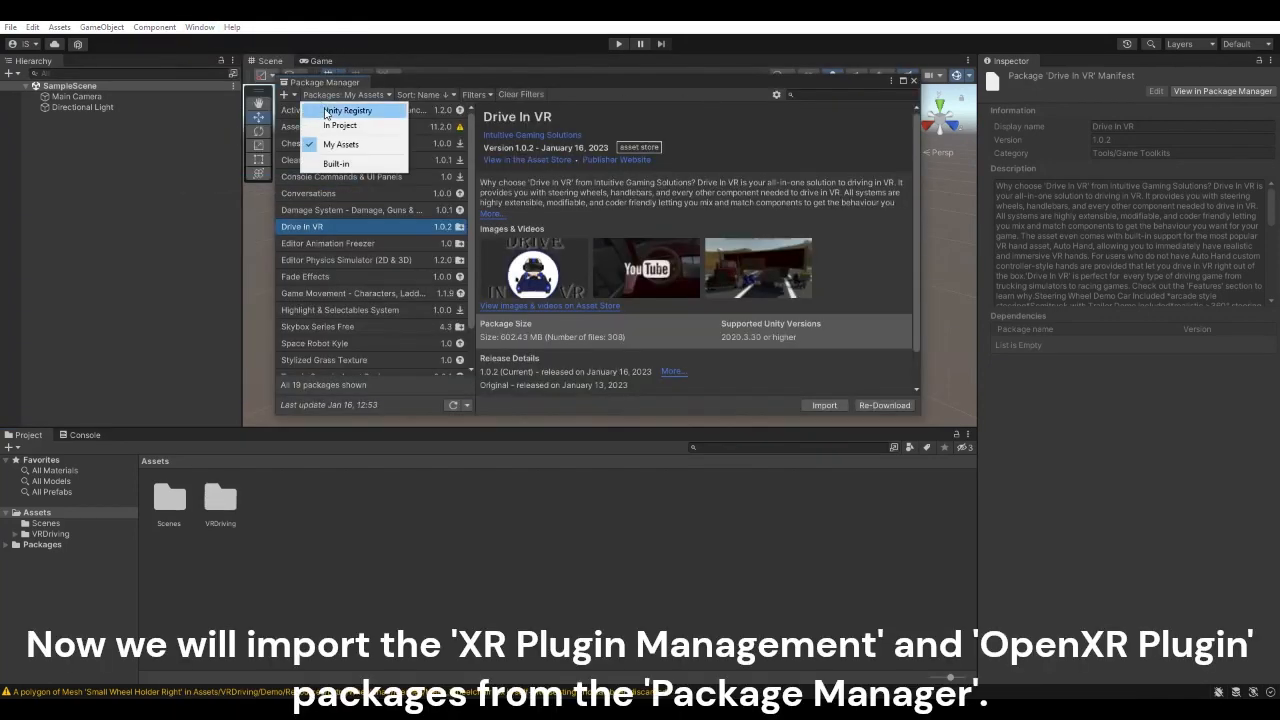
left_click(325, 108)
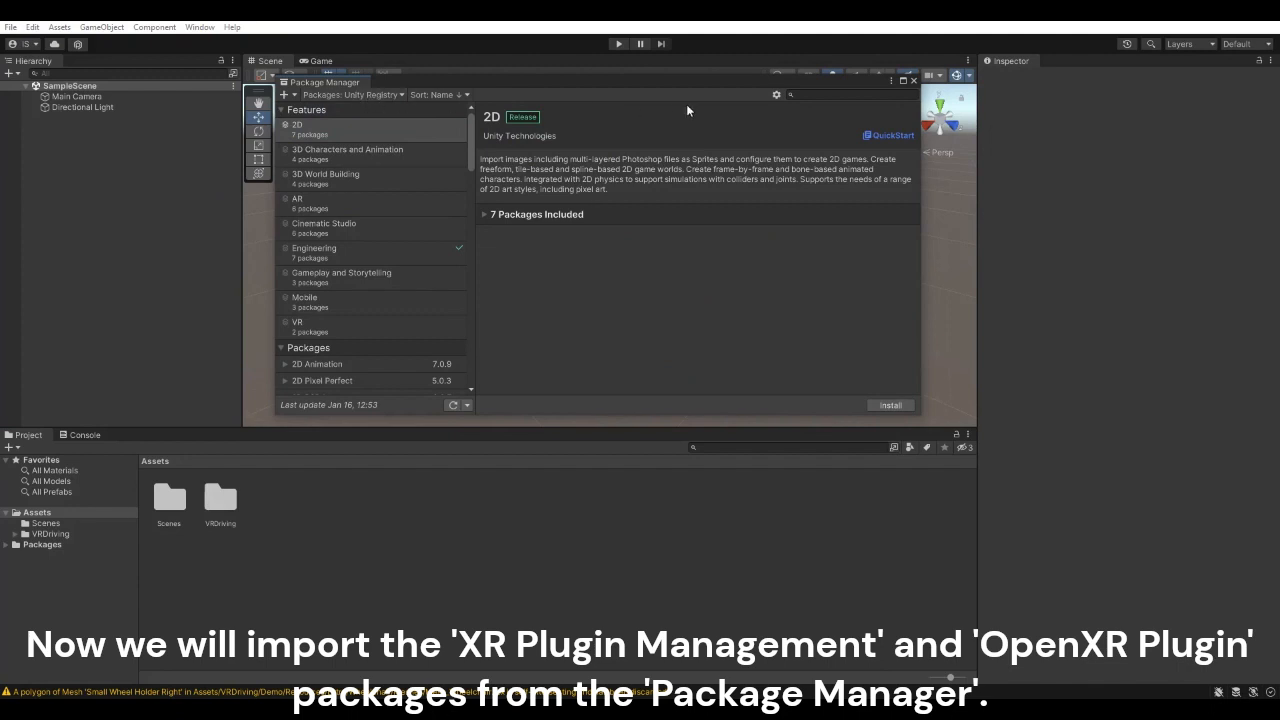
left_click(824, 95)
type("XR")
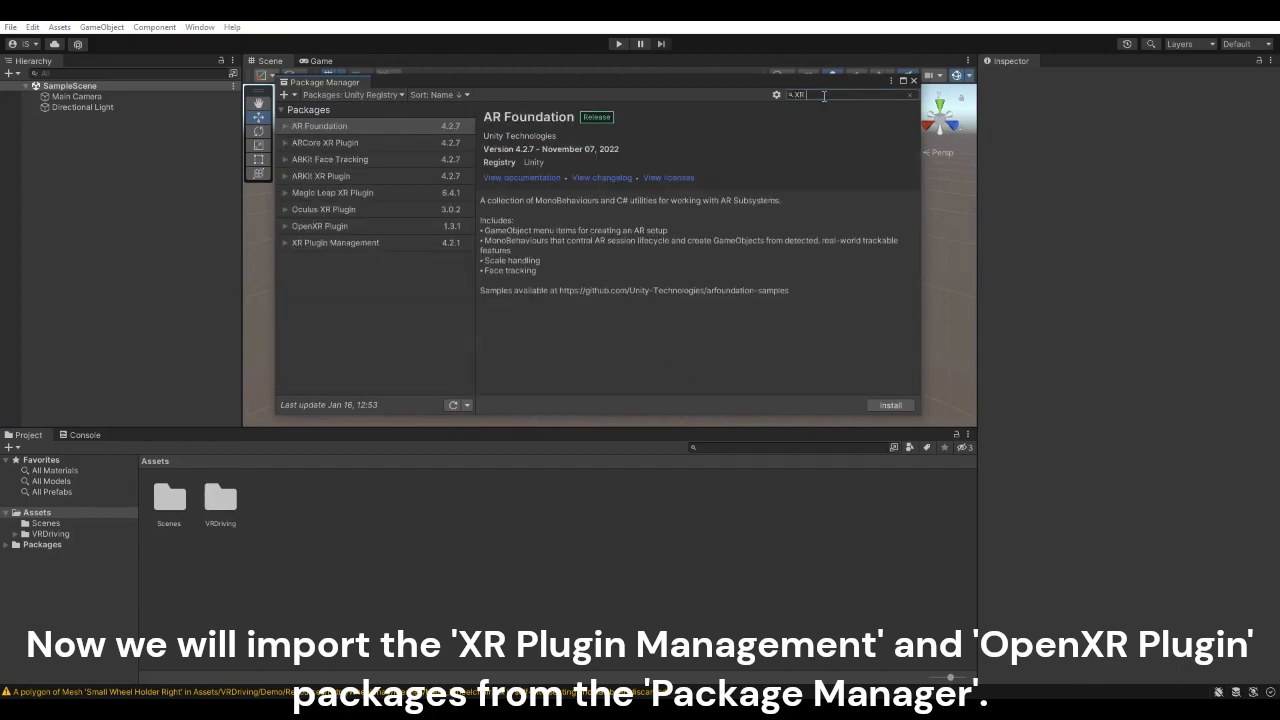
left_click(349, 243)
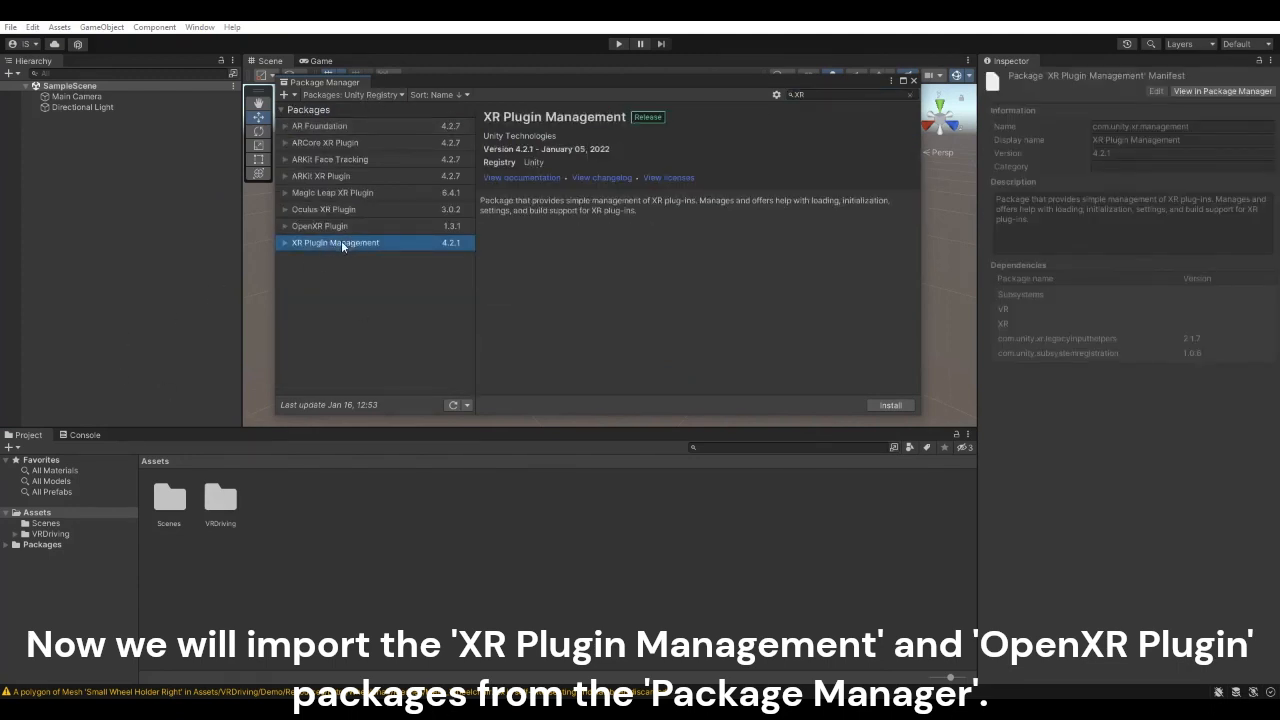
left_click(898, 402)
Install the OpenXR Plugin package and agree to enable the new input system backends with an editor restart
left_click(295, 226)
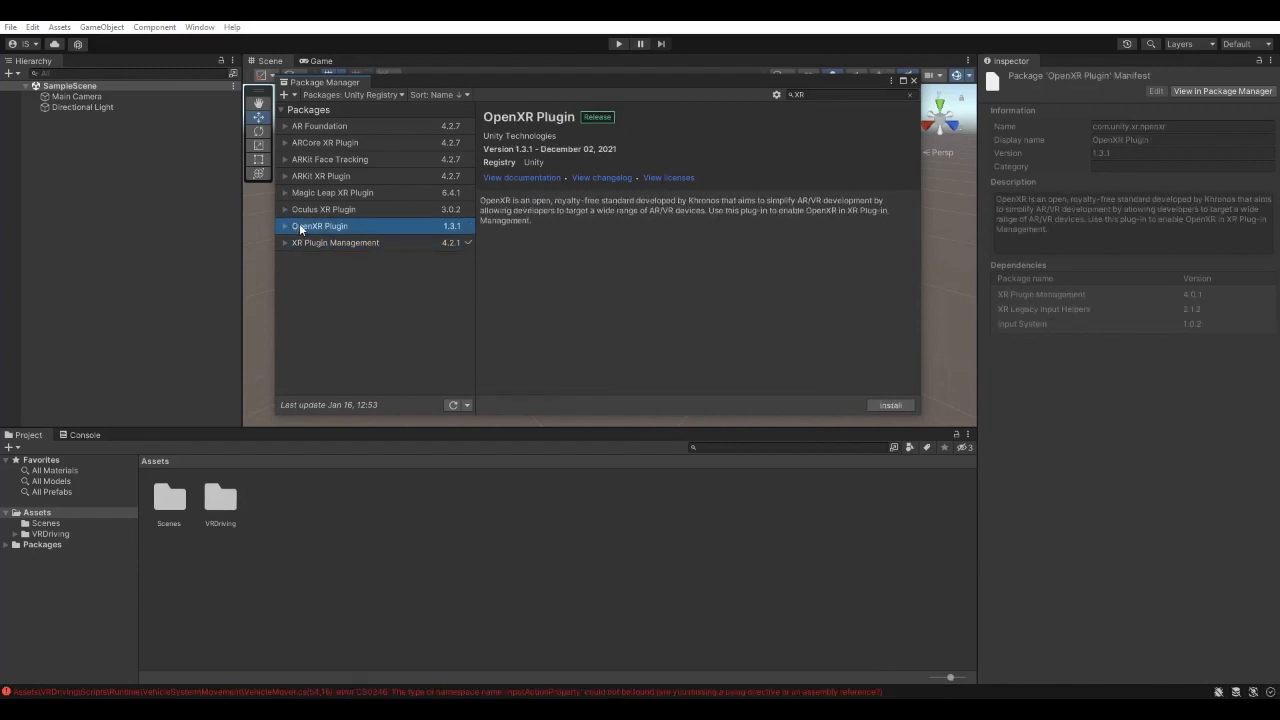
left_click(890, 405)
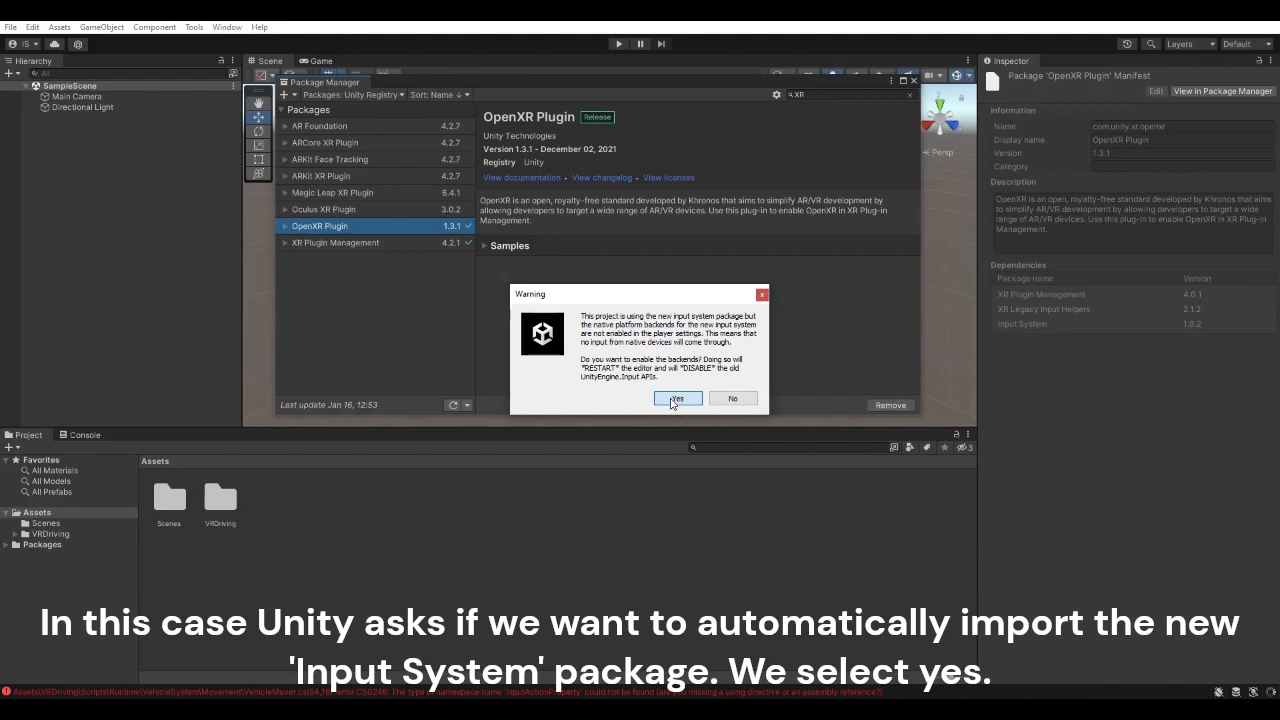
left_click(677, 399)
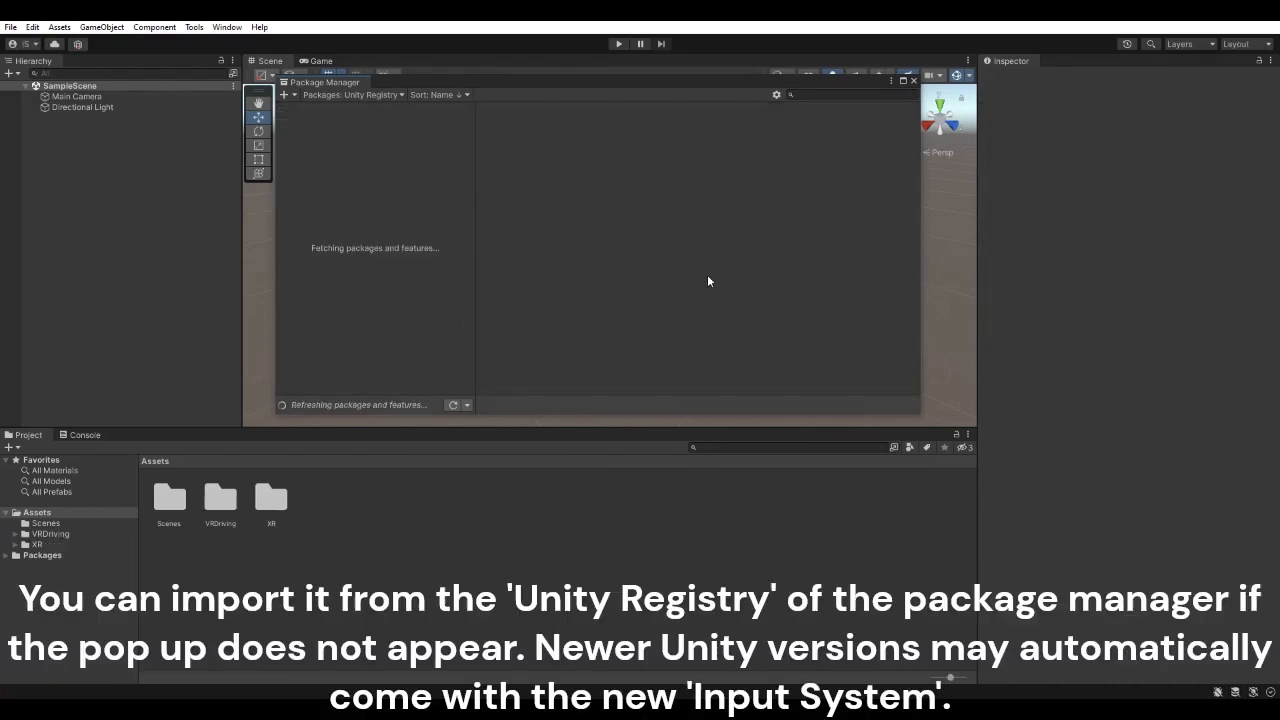
Search the Unity Registry for Input to check the Input System package, and close the Package Manager
left_click(838, 94)
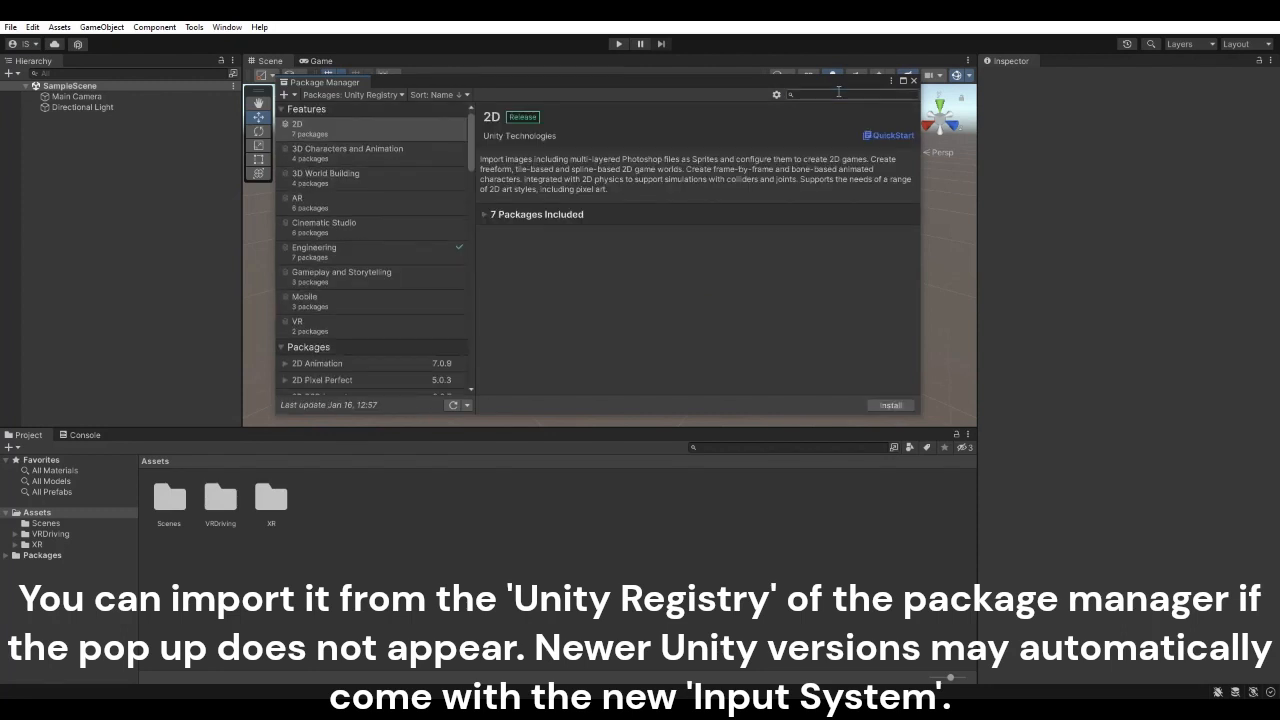
type("Input")
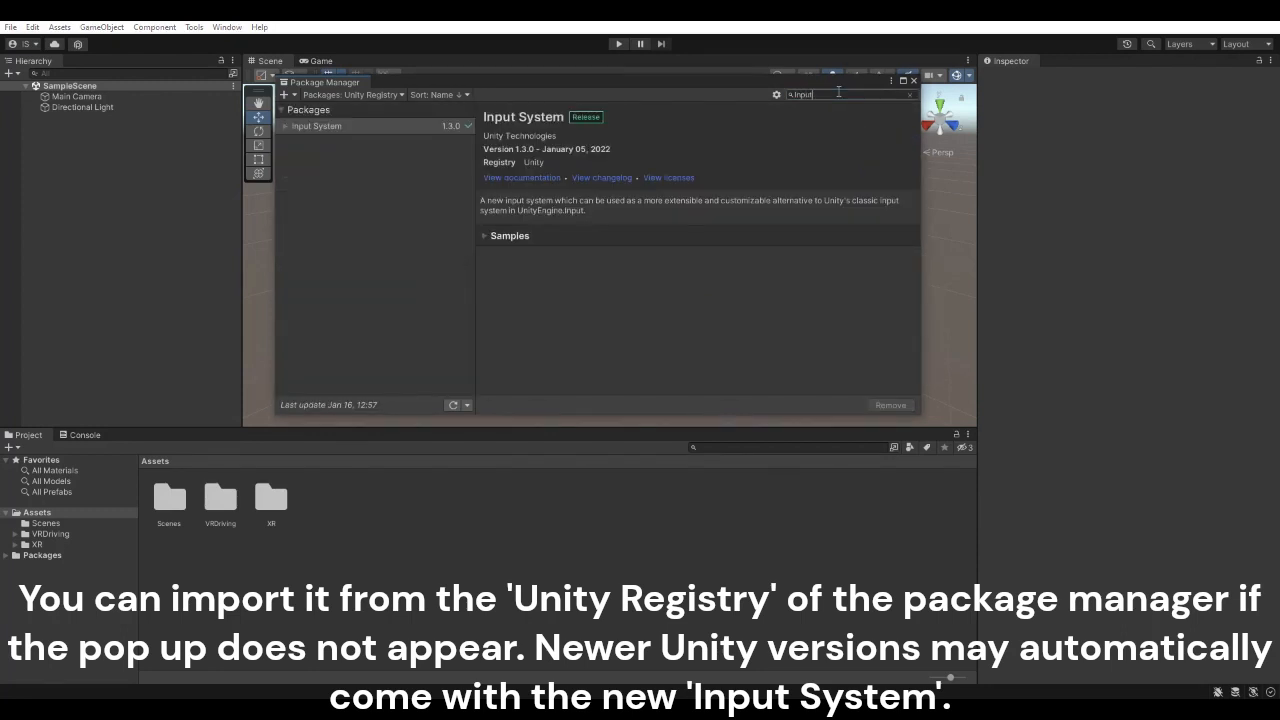
left_click(913, 80)
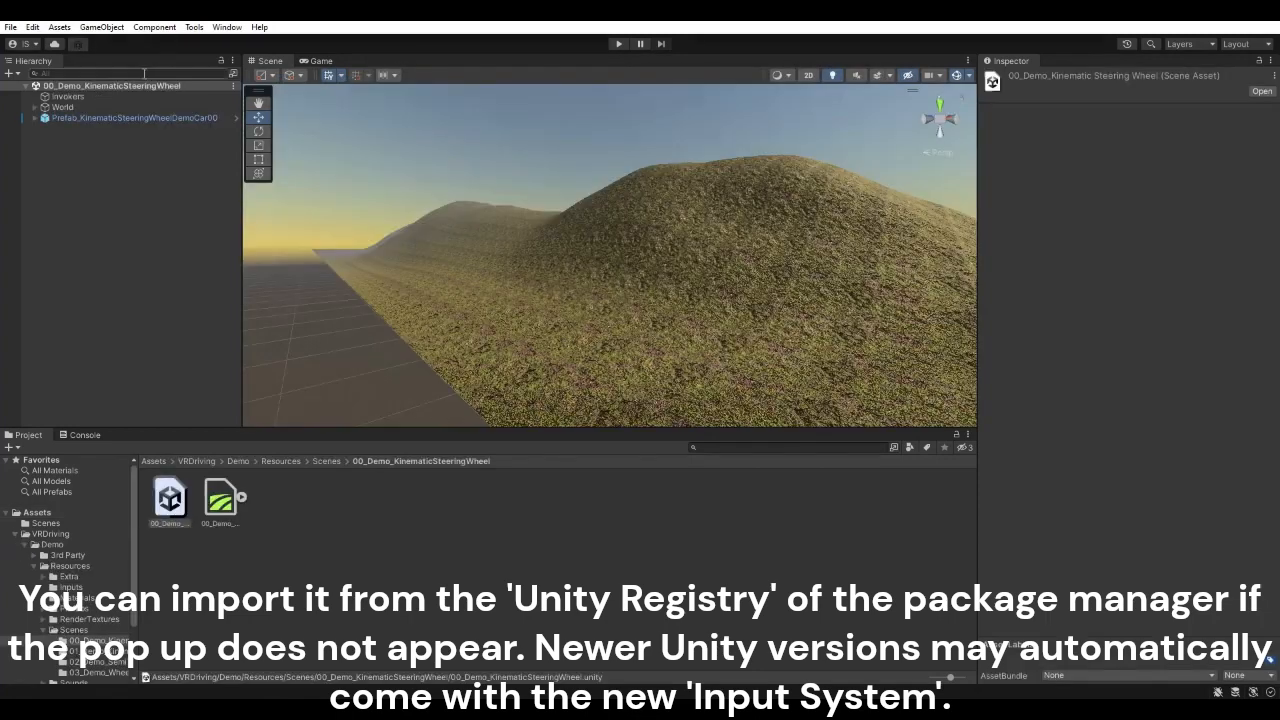
Add the Valve Index Controller Profile to the OpenXR interaction profiles in the Project Settings
left_click(33, 27)
left_click(58, 452)
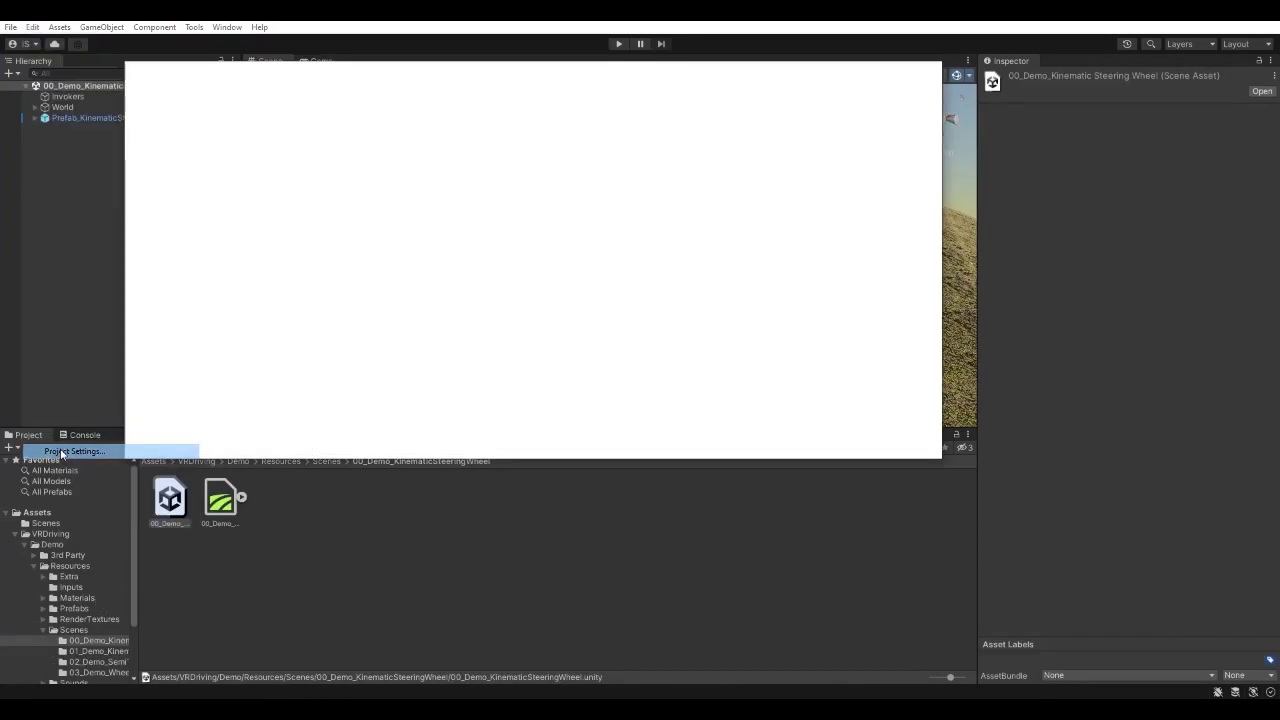
left_click(131, 256)
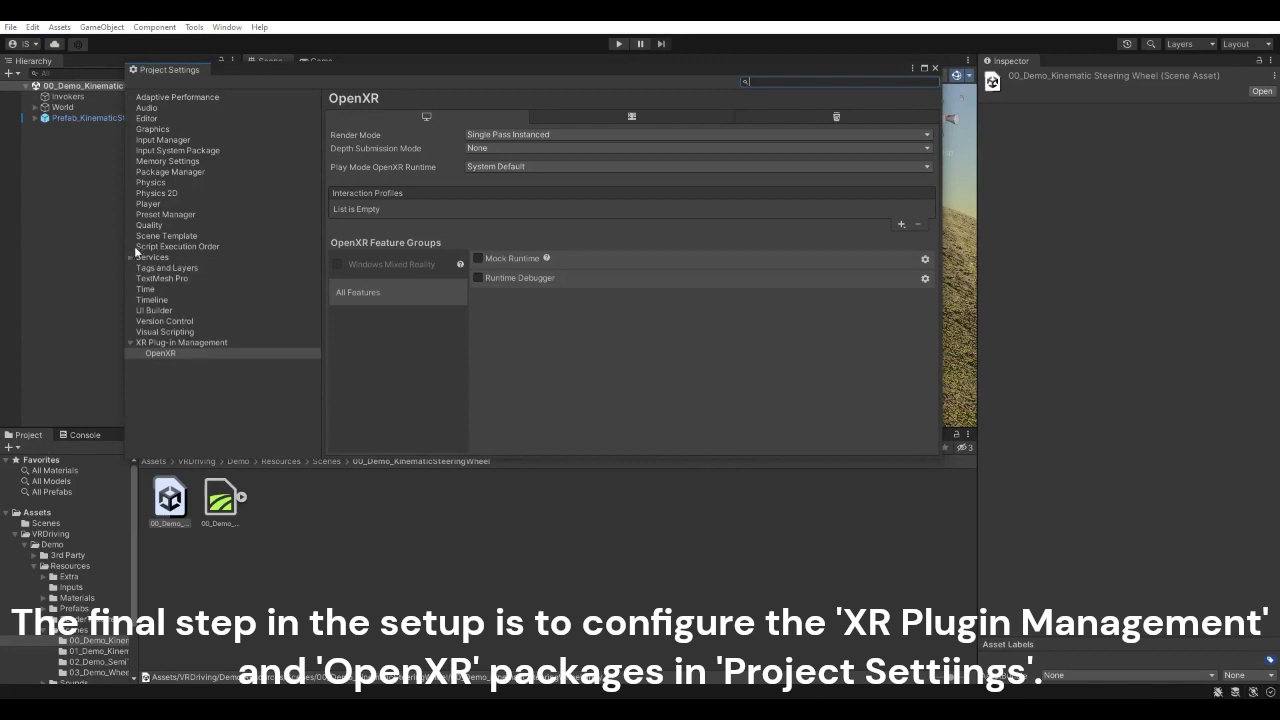
left_click(147, 354)
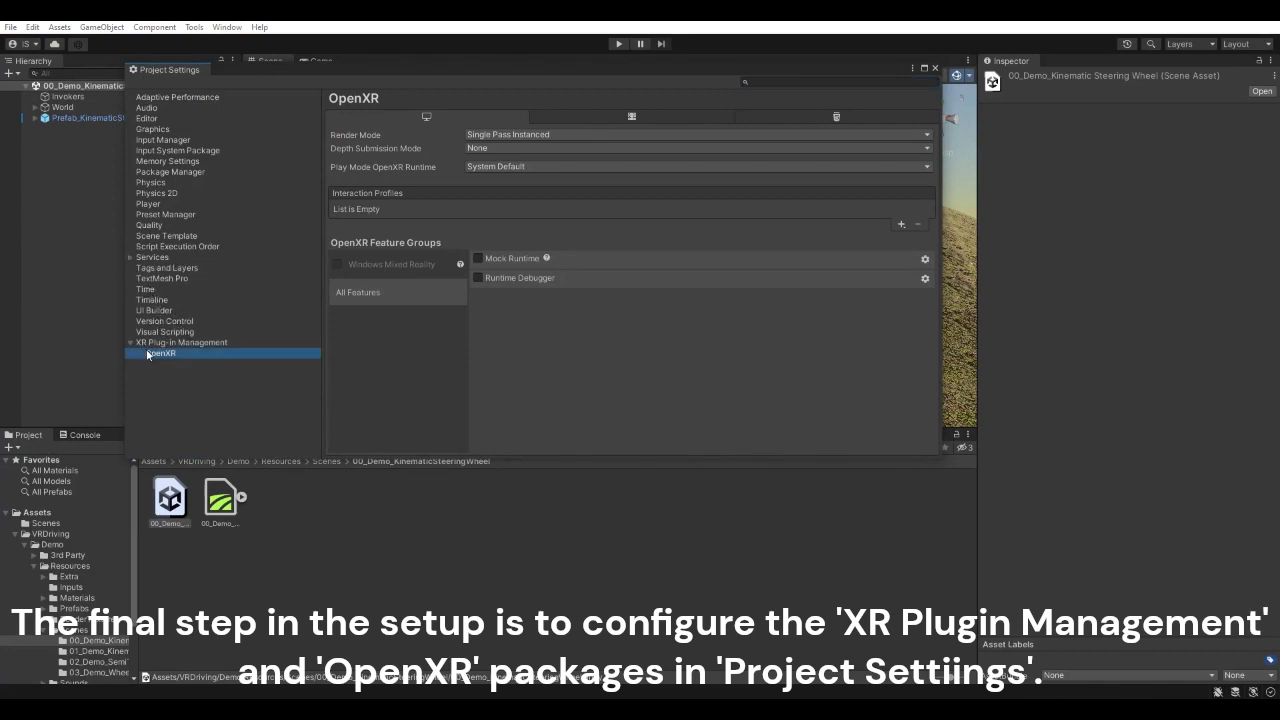
left_click(901, 224)
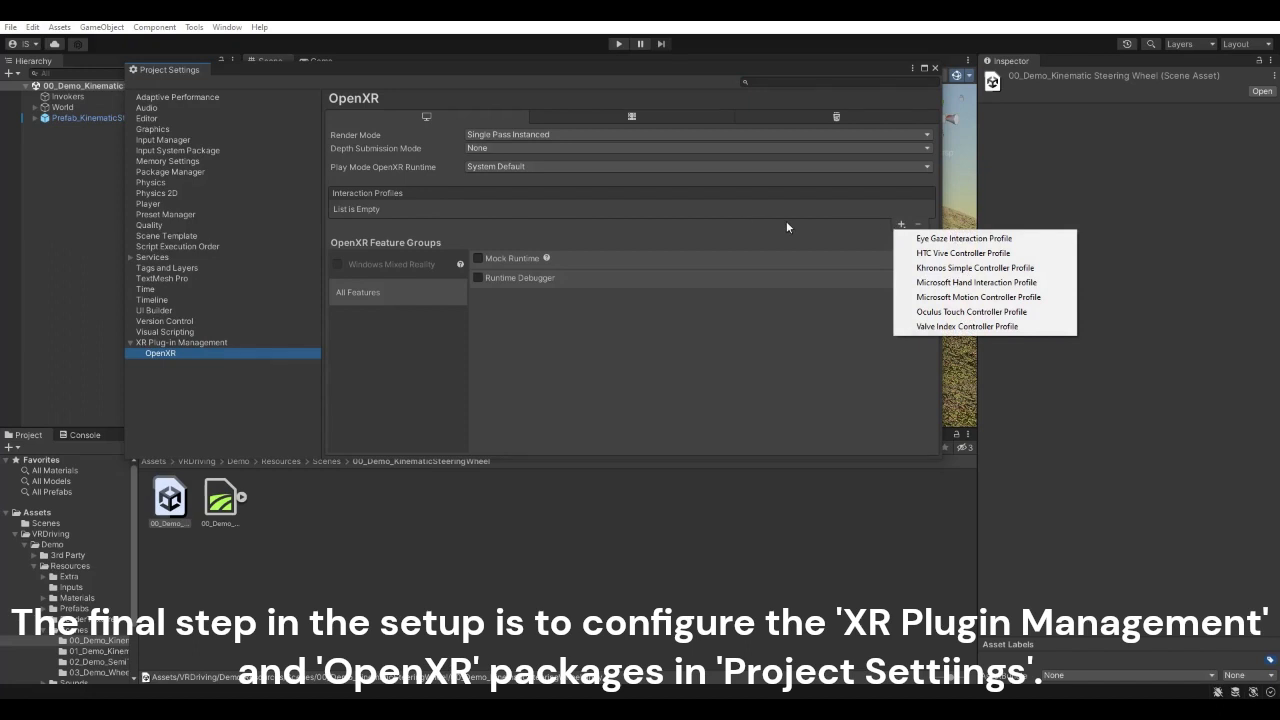
left_click(961, 328)
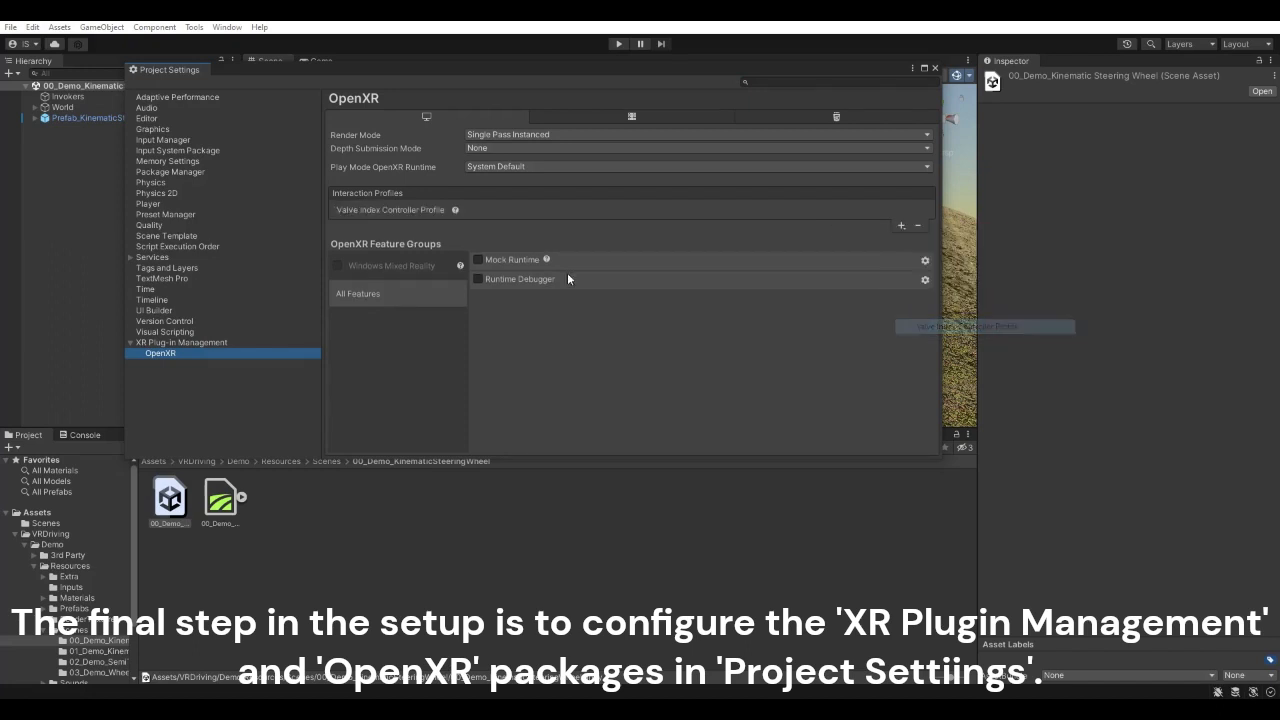
Enable OpenXR as the desktop plug-in provider under XR Plug-in Management and close the Project Settings
left_click(198, 342)
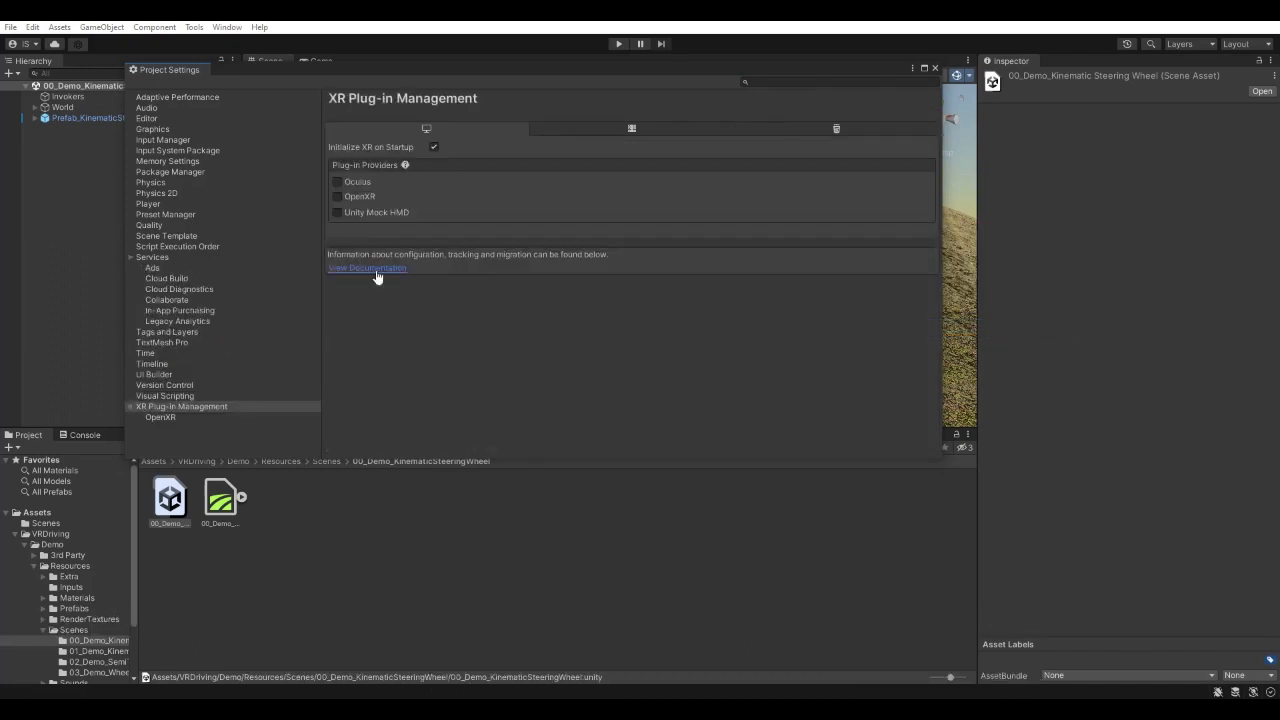
left_click(336, 196)
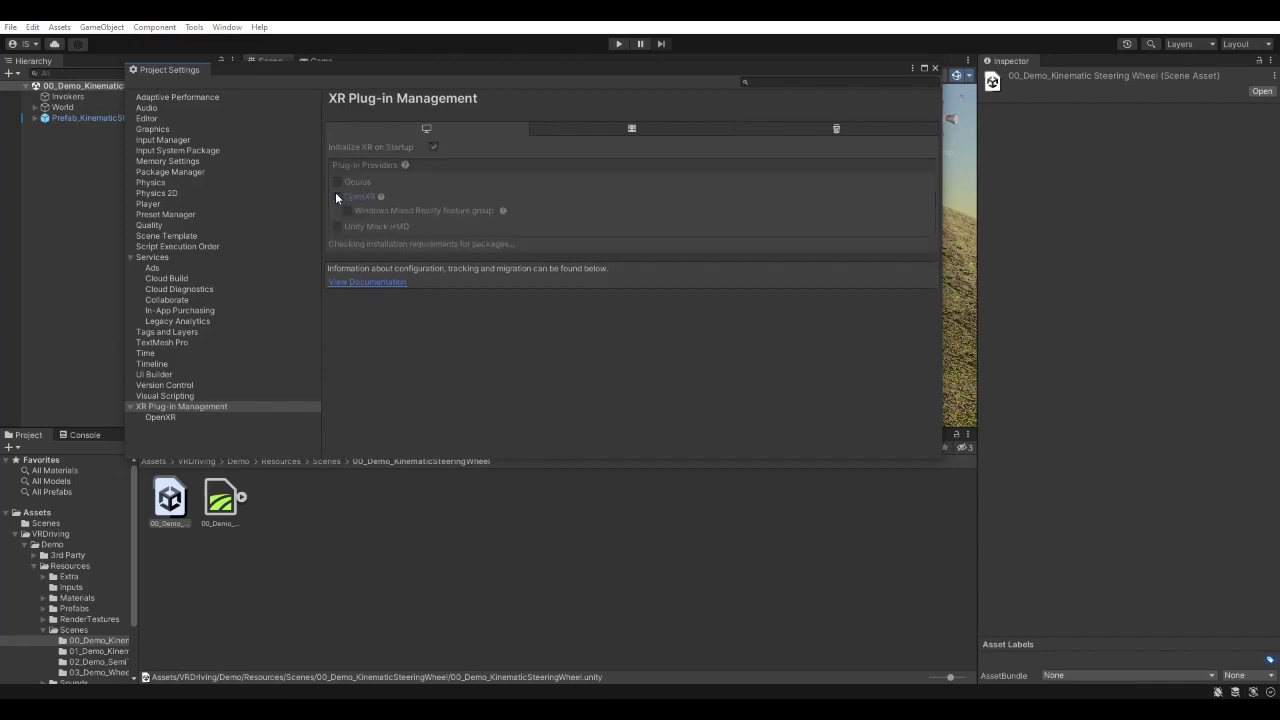
left_click(935, 68)
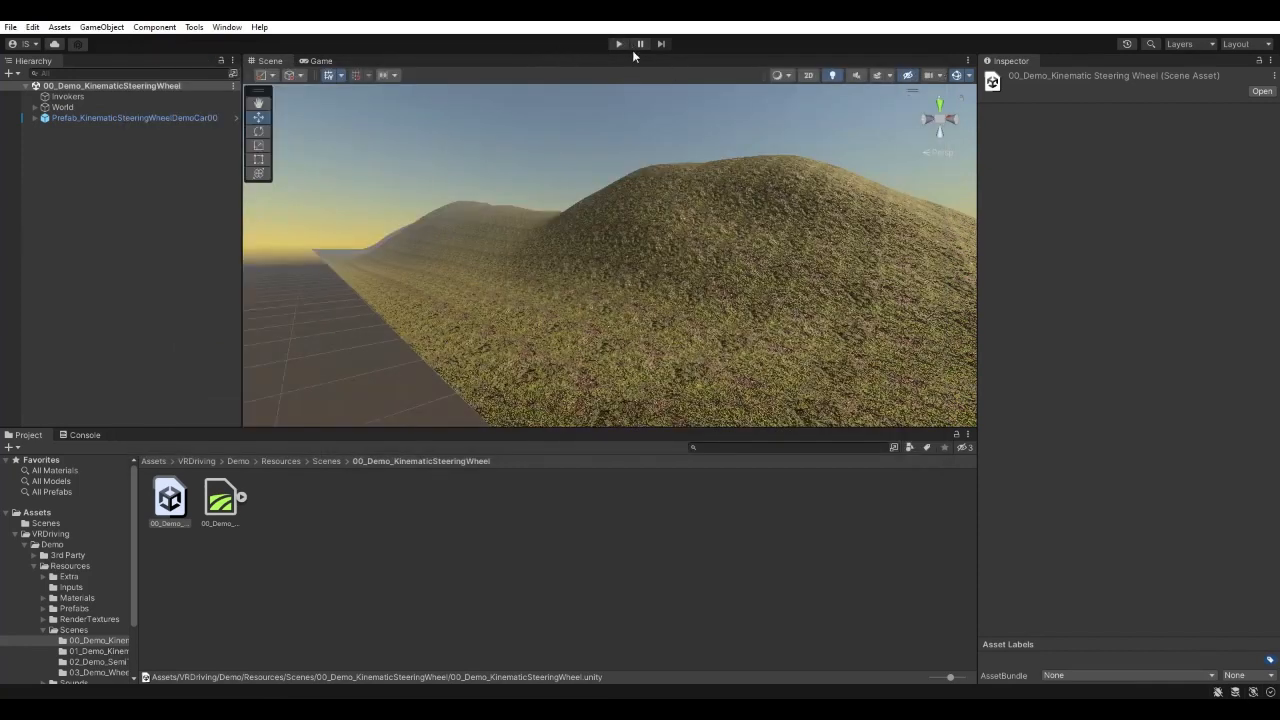
Run the 00_Demo_KinematicSteeringWheel scene in play mode
left_click(619, 44)
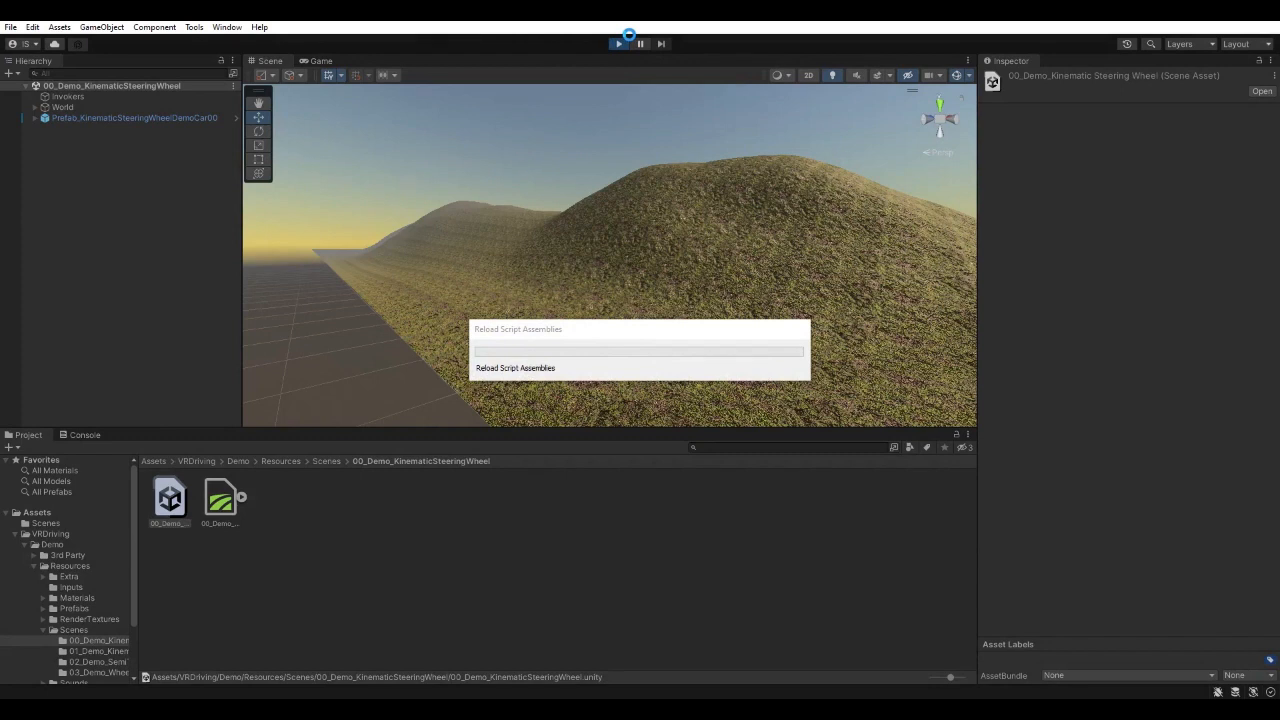